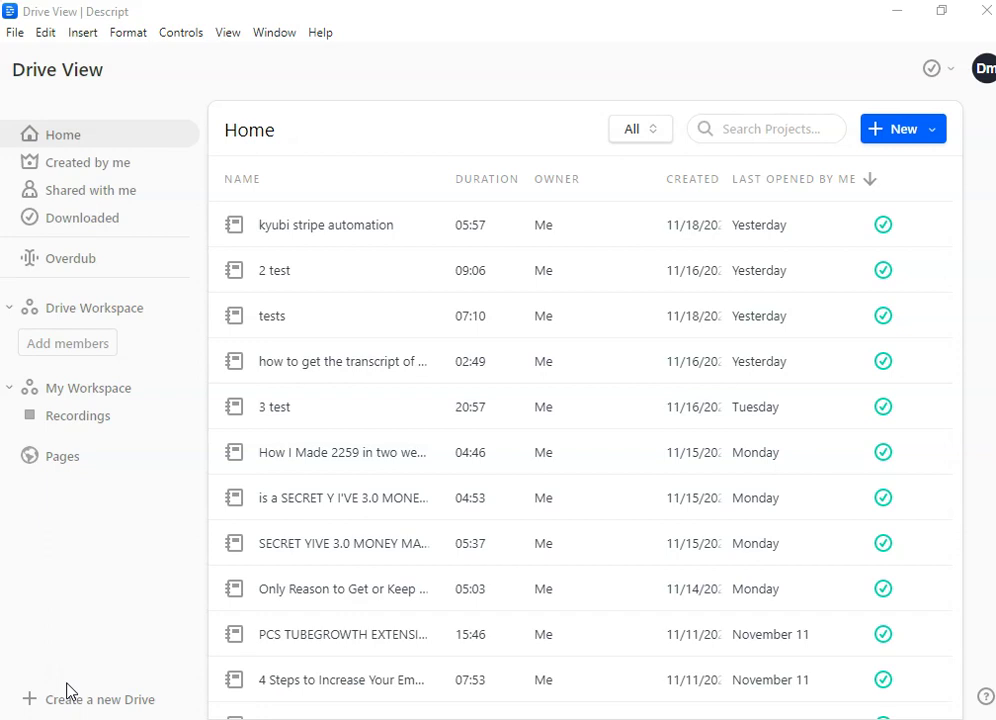
From the Drive View's Overdub list, create a new voice named 'Daniel 2'.
click(116, 627)
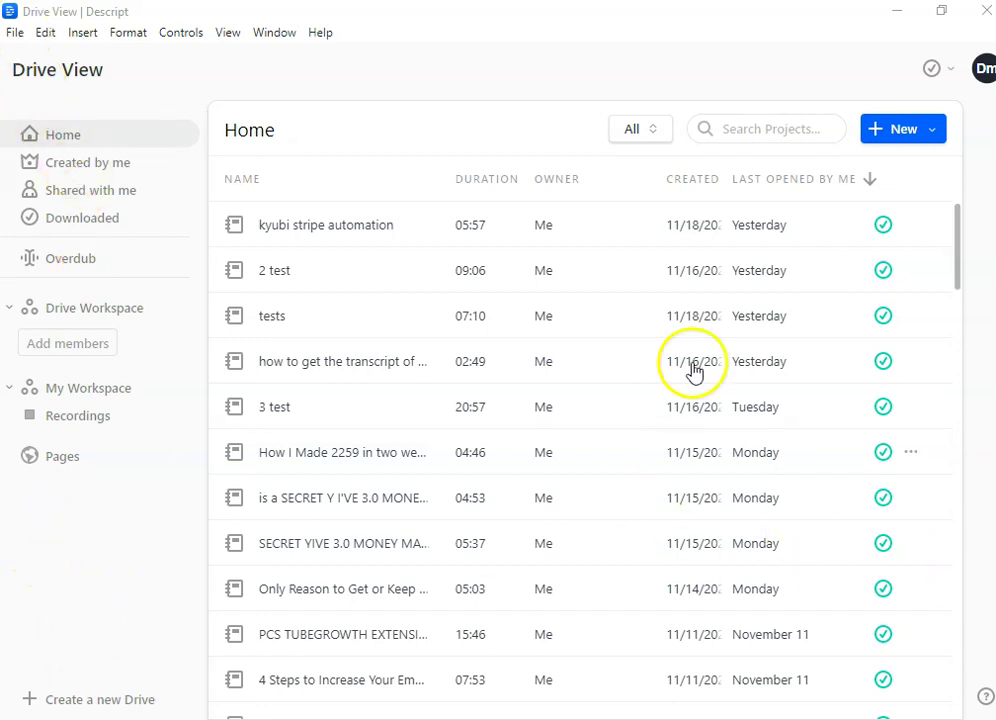
click(14, 34)
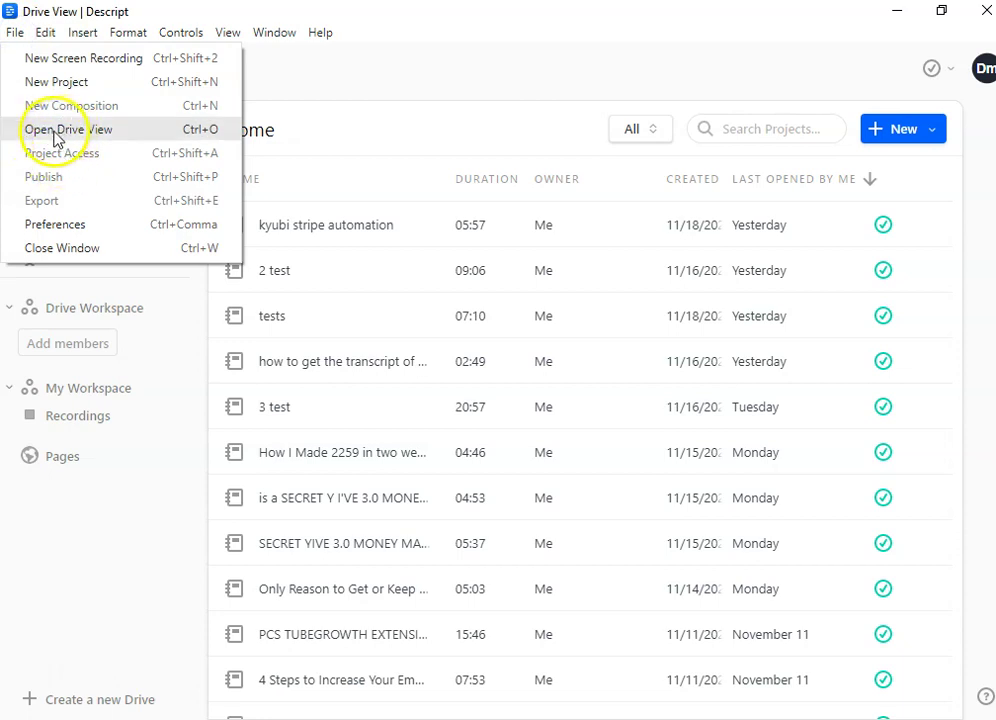
click(45, 131)
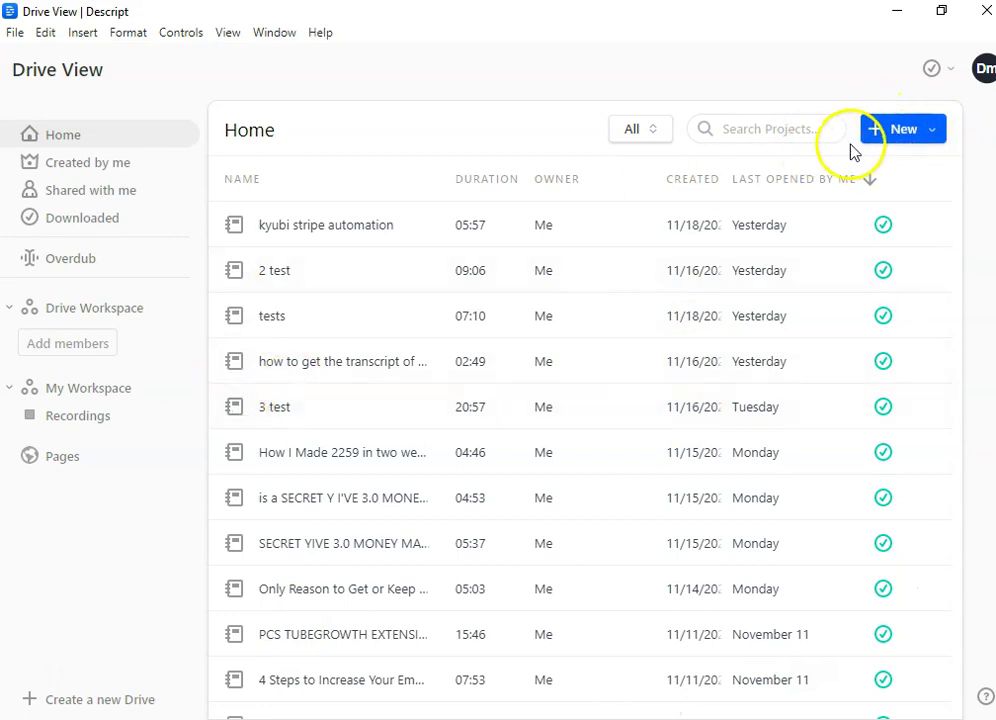
click(62, 262)
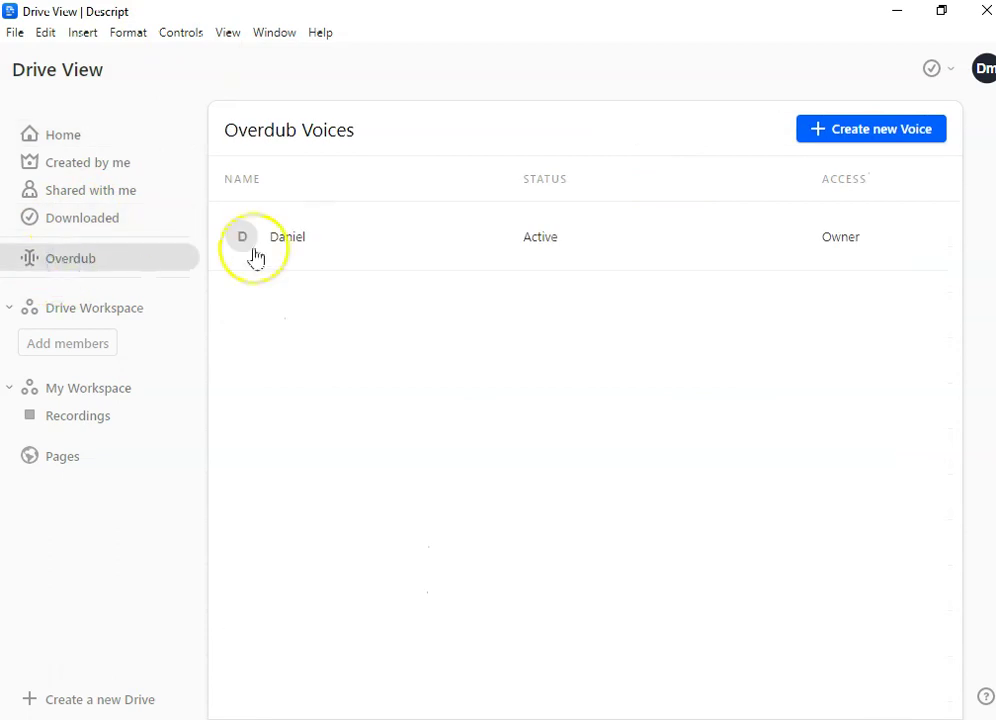
click(851, 138)
click(377, 401)
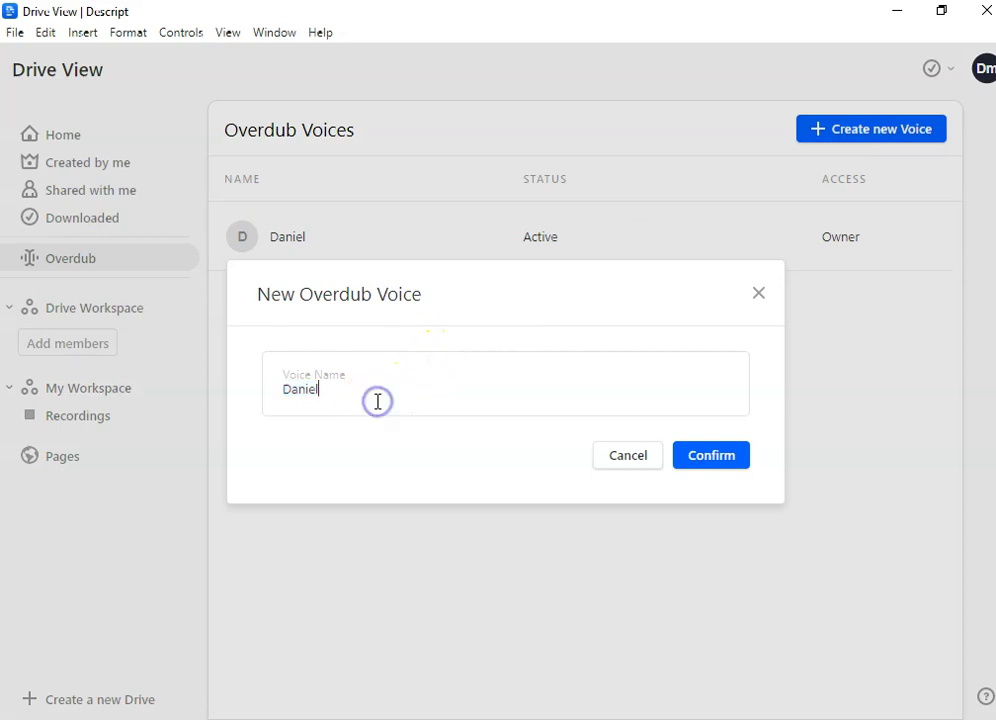
text(2)
click(719, 449)
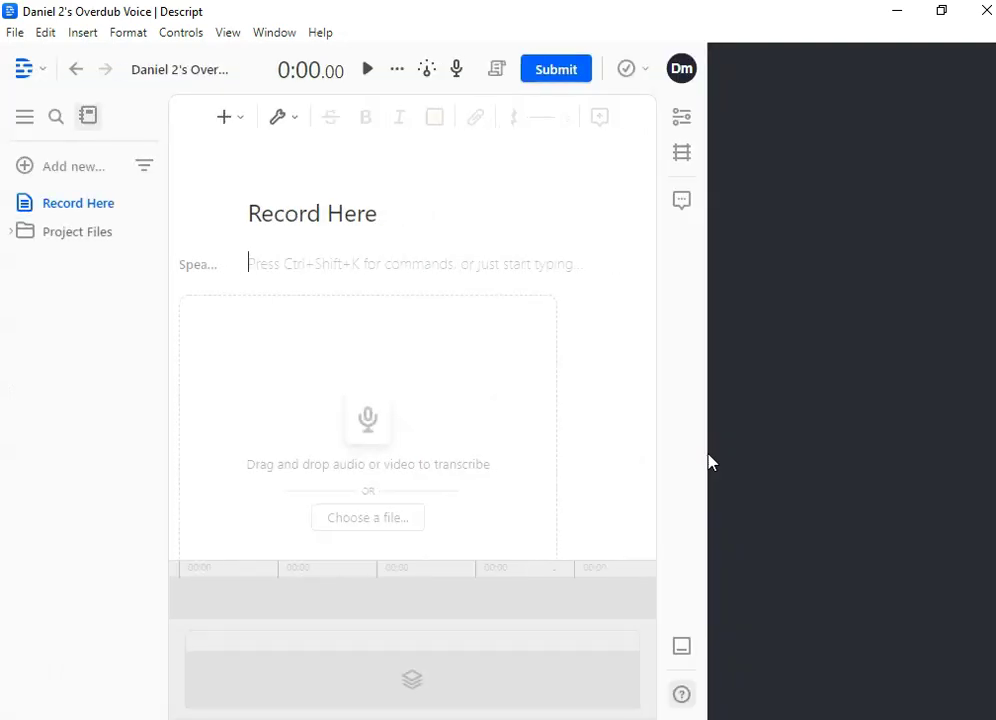
Let Daniel 2's Overdub Voice project load beside the Overdub Training guide.
click(669, 428)
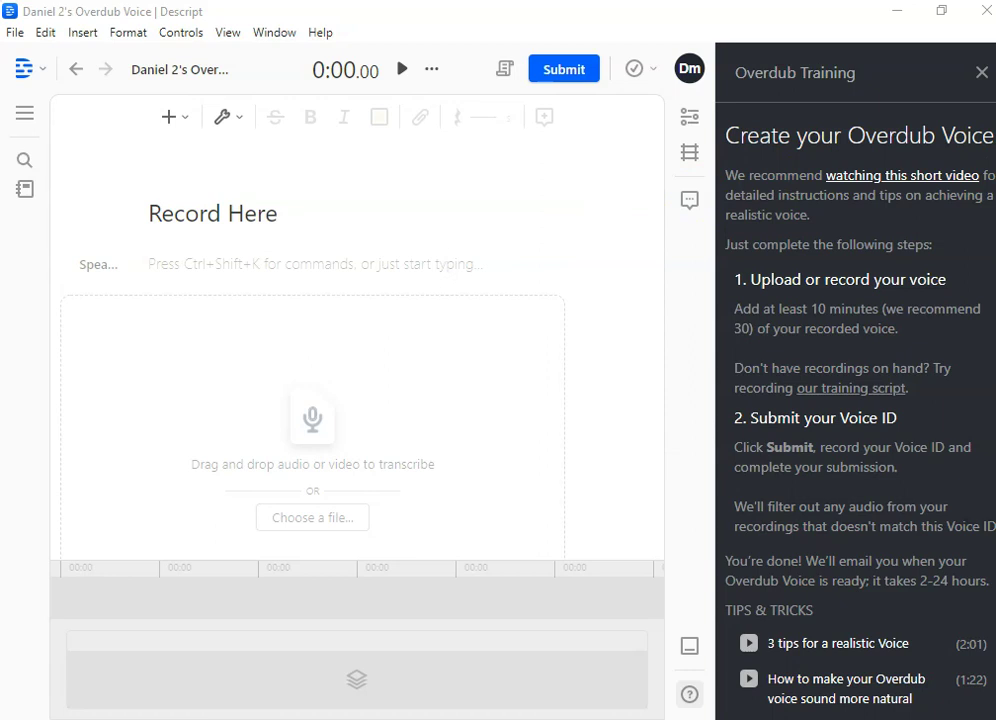
Import the KYUBI Stripe video and assign it to a new speaker 'daniel 2'.
drag(833, 371, 306, 464)
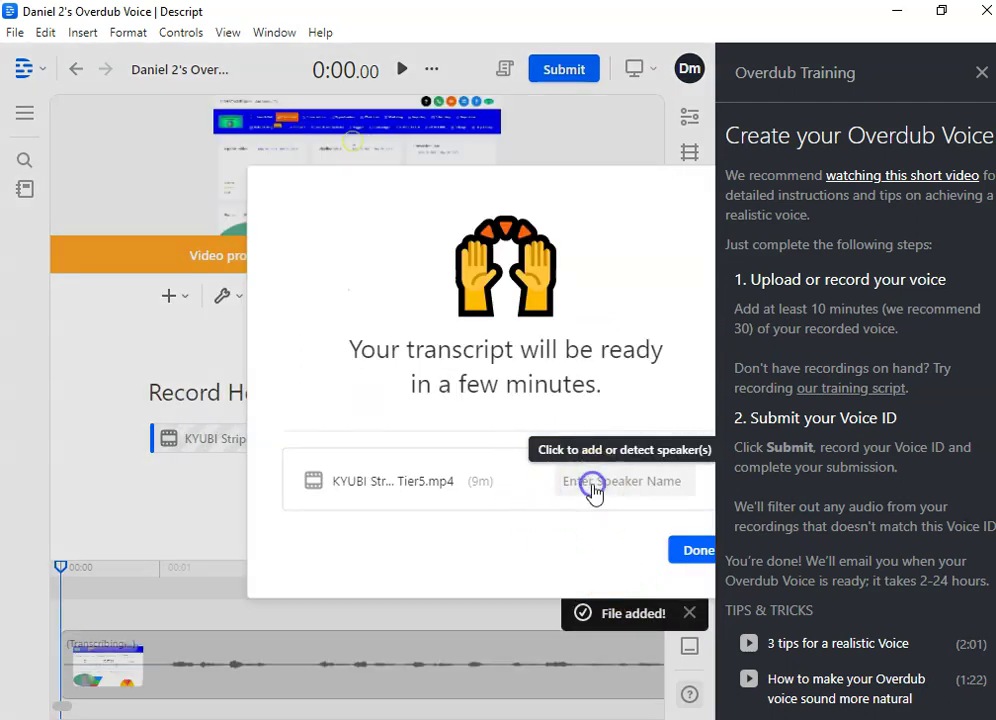
click(592, 484)
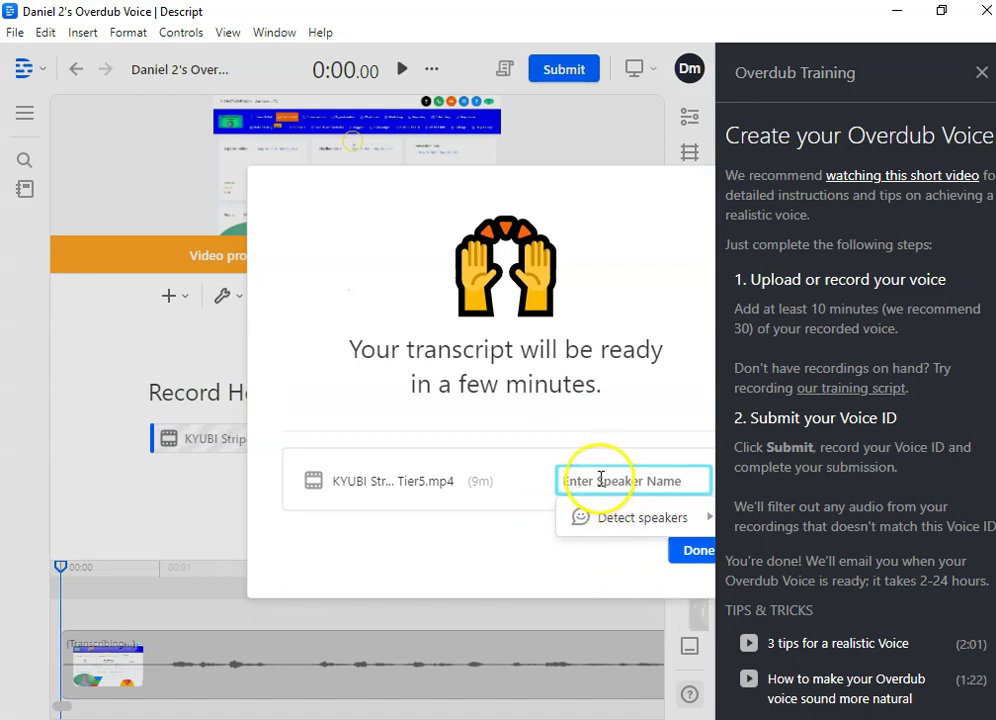
text(daniel)
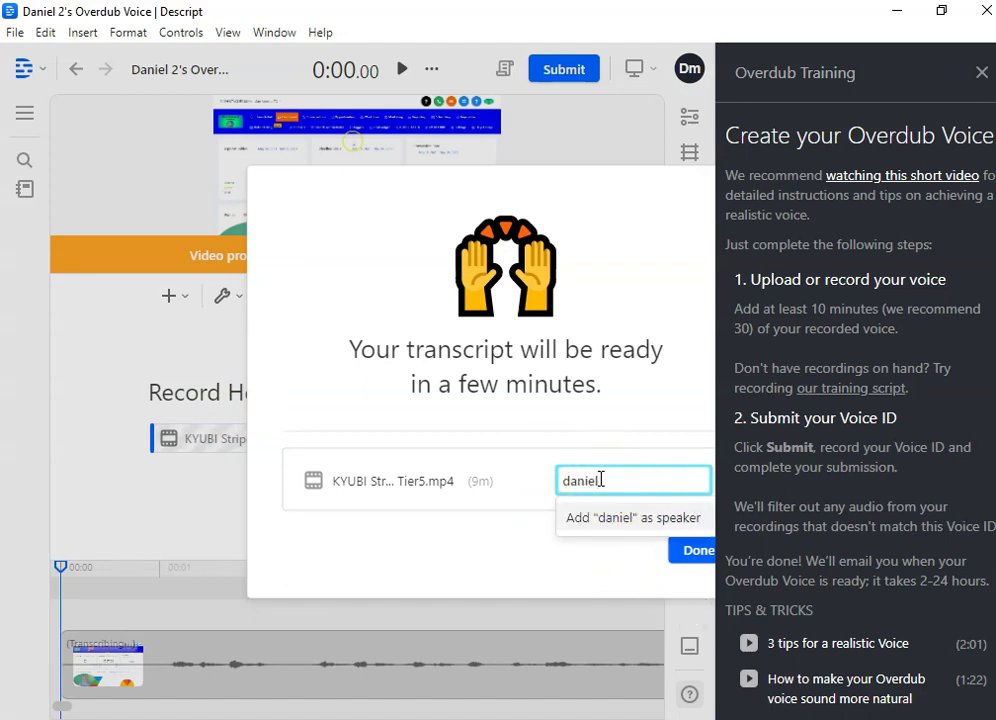
text( 2)
click(636, 535)
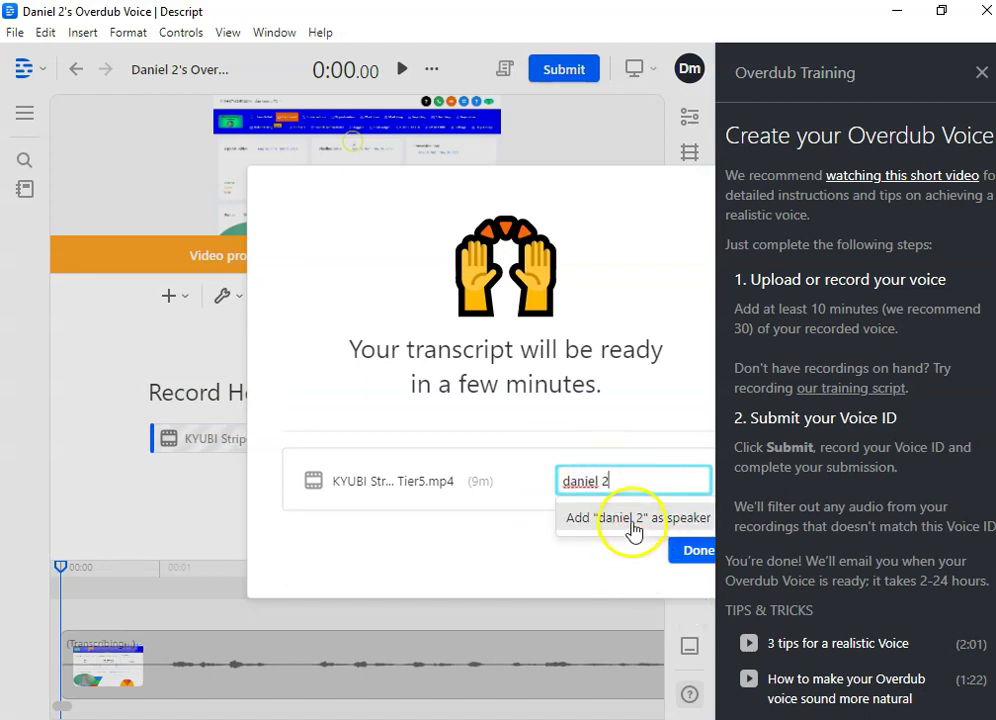
click(697, 560)
click(697, 552)
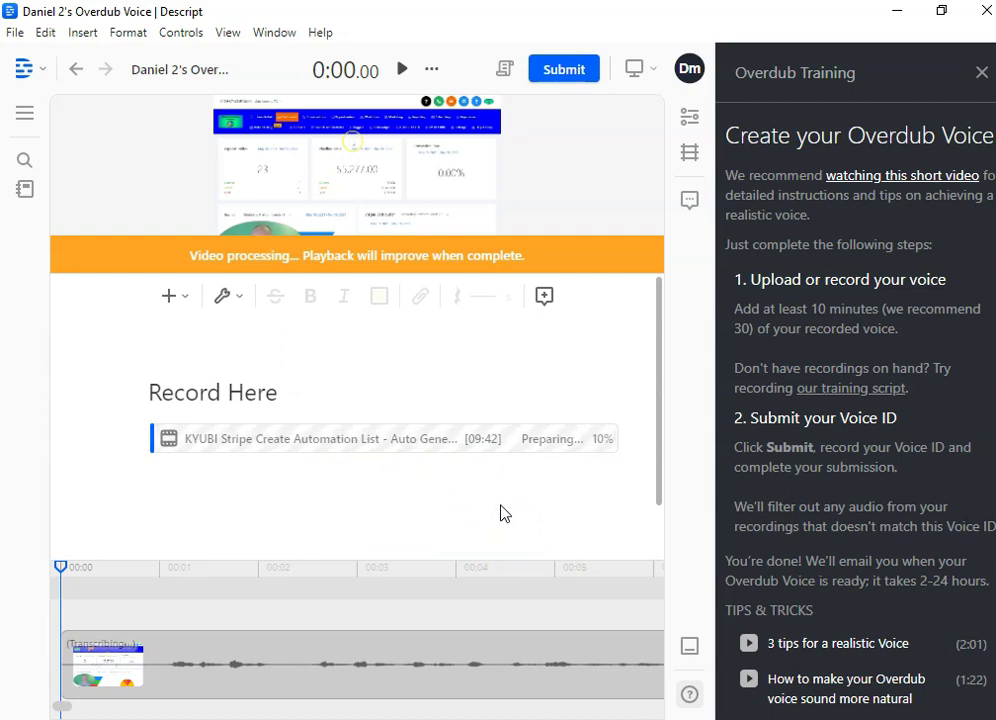
Wait until the clip's transcript appears under speaker 'daniel 2'.
click(491, 469)
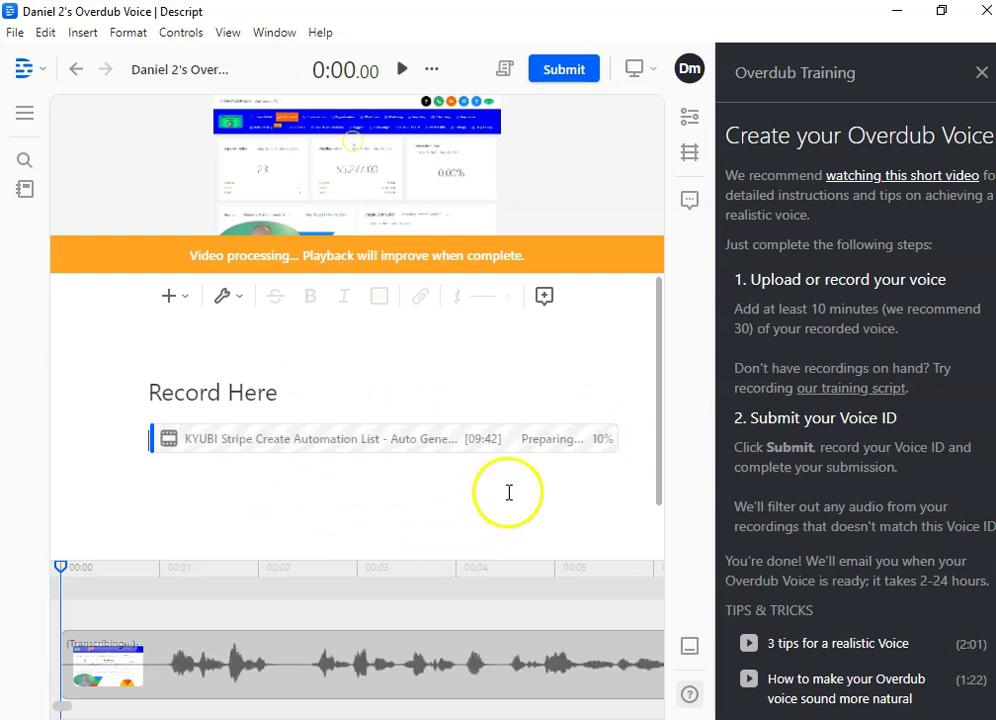
click(509, 492)
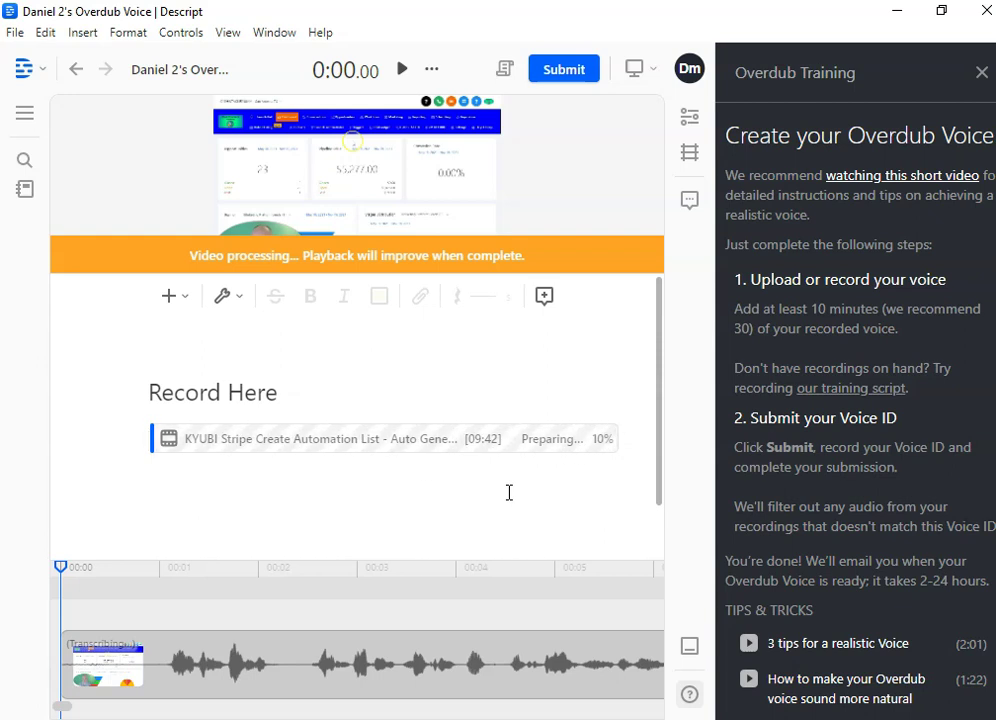
click(547, 474)
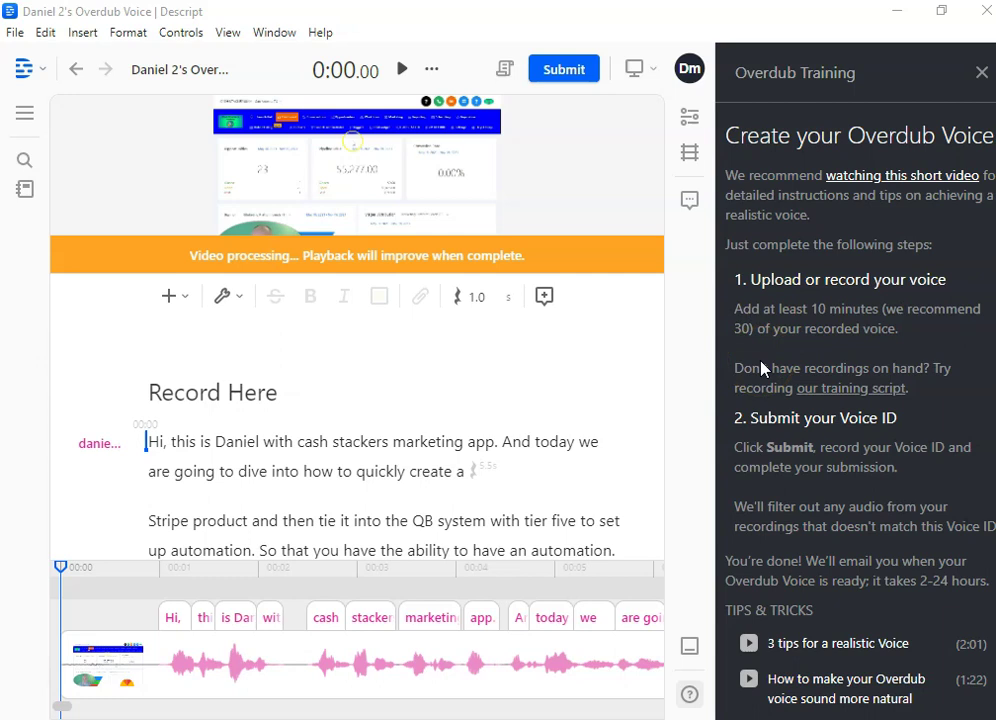
Scroll down through the finished transcript and back up to Daniel's opening line.
scroll(548, 412, down, 3)
scroll(548, 409, down, 3)
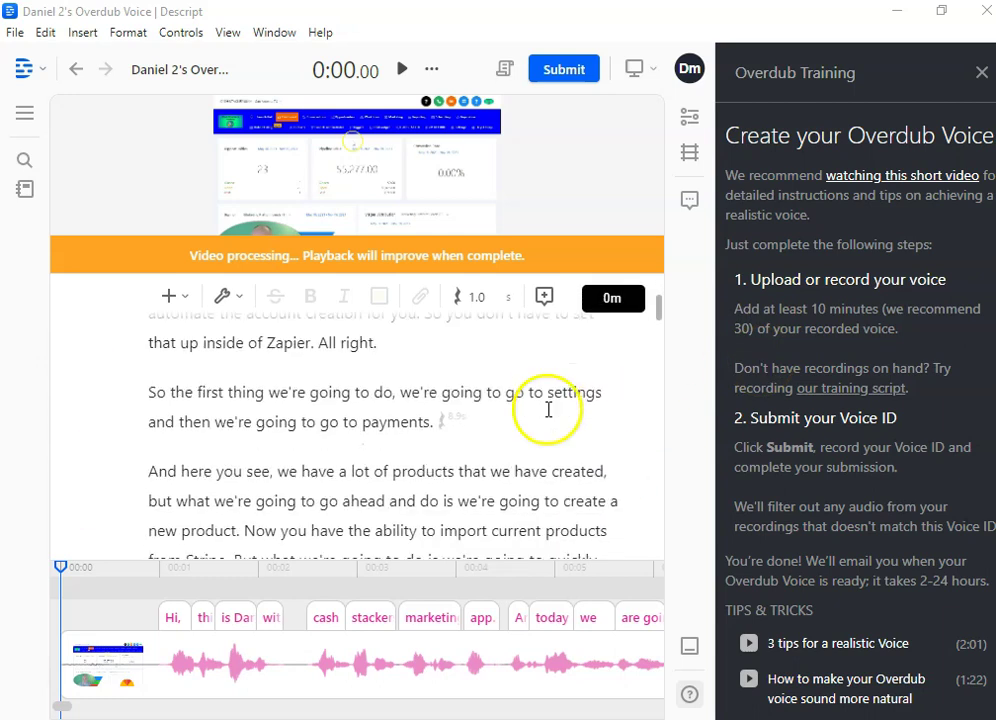
scroll(547, 410, down, 5)
scroll(549, 430, down, 5)
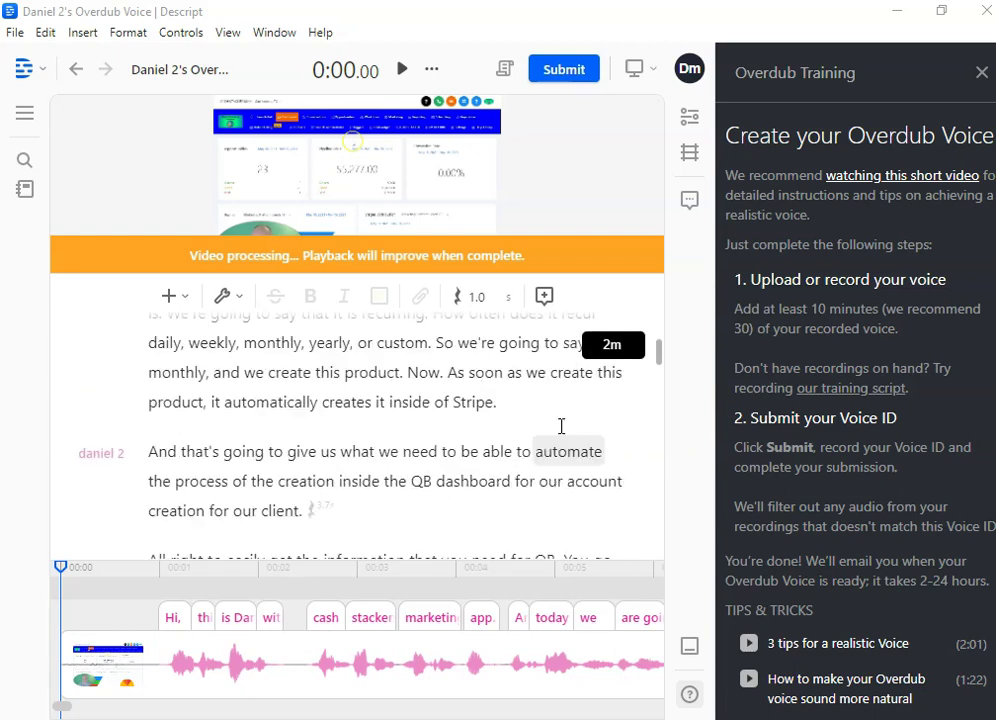
scroll(578, 389, down, 5)
scroll(600, 400, down, 5)
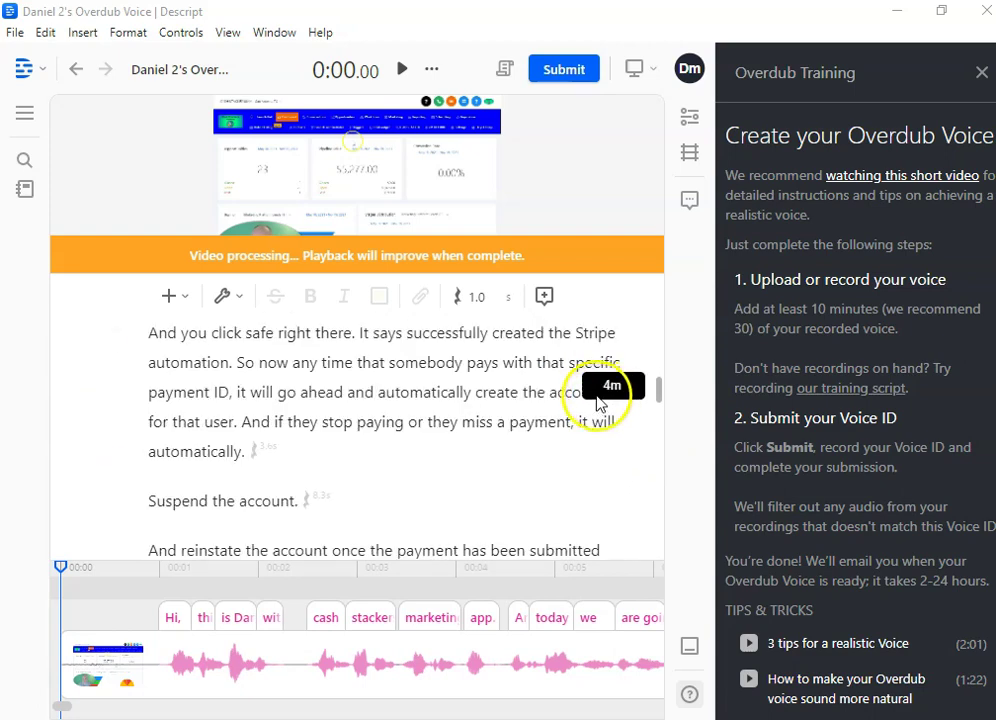
scroll(433, 362, down, 5)
scroll(435, 428, down, 5)
scroll(435, 425, down, 5)
scroll(433, 428, down, 5)
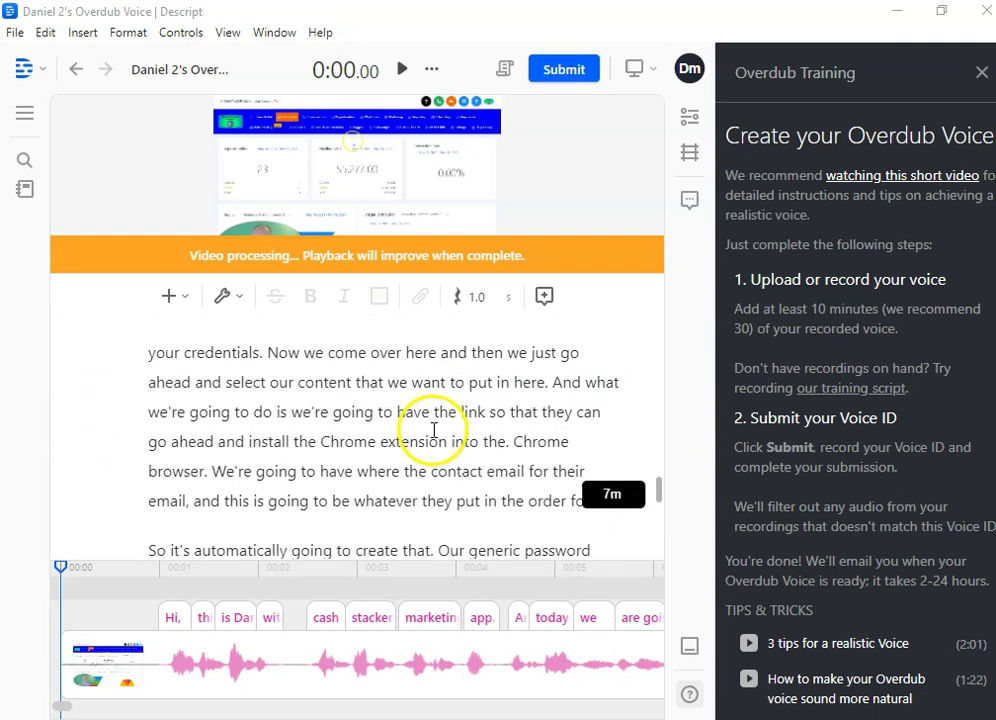
scroll(435, 428, down, 5)
scroll(440, 428, down, 5)
scroll(455, 420, up, 3)
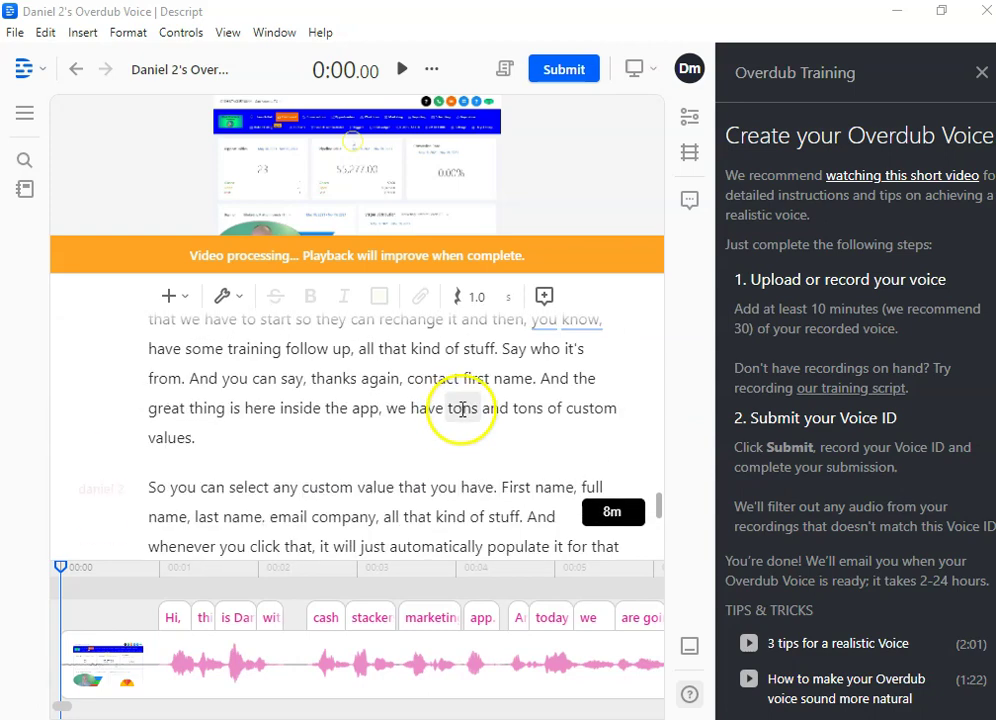
scroll(462, 405, up, 5)
scroll(450, 390, up, 5)
scroll(446, 378, up, 5)
scroll(440, 375, up, 5)
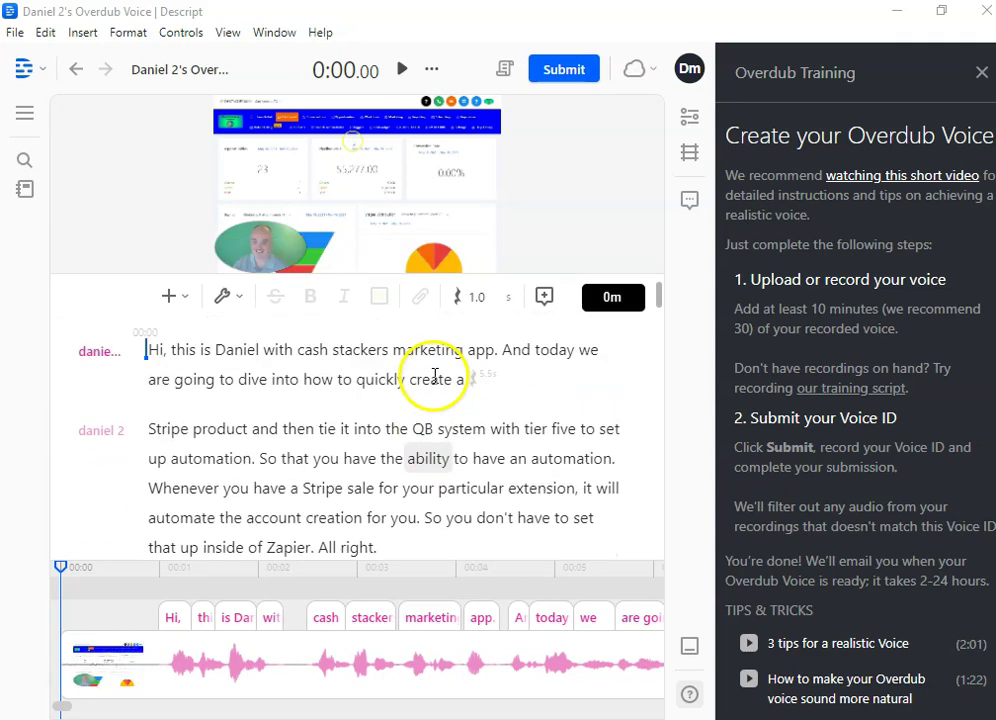
scroll(432, 376, up, 2)
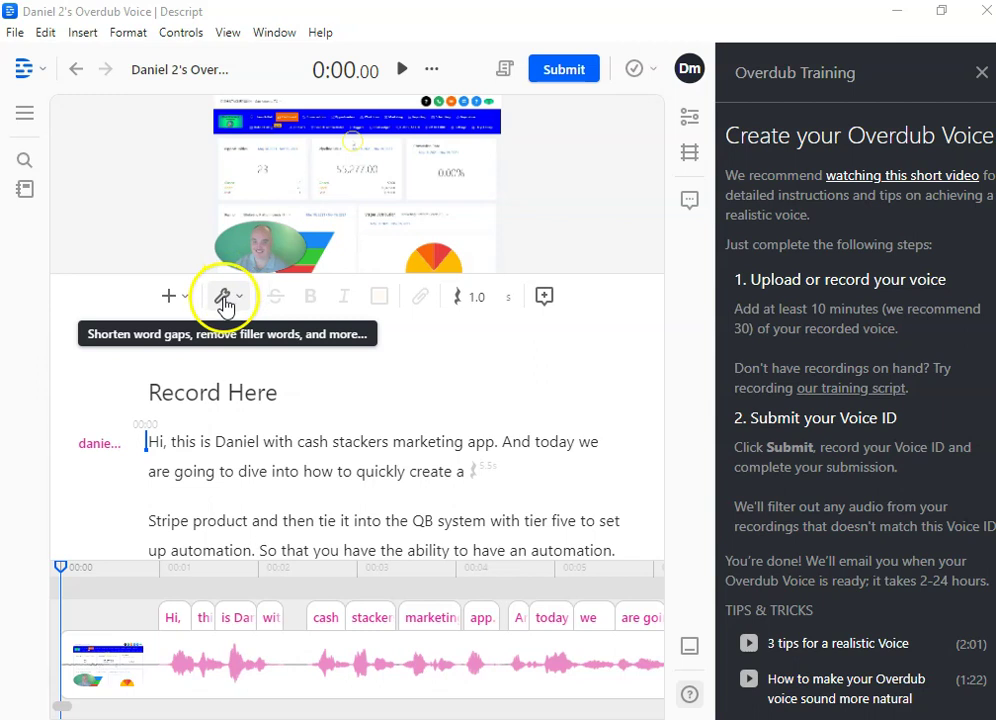
Delete all nine detected filler words from the transcript.
click(237, 300)
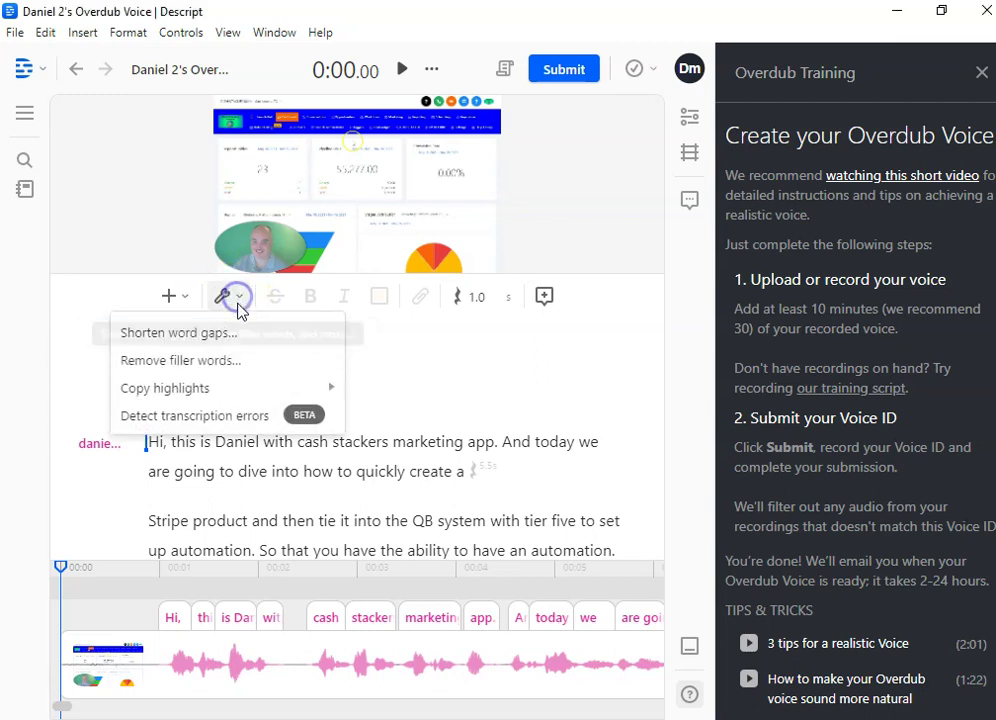
click(168, 364)
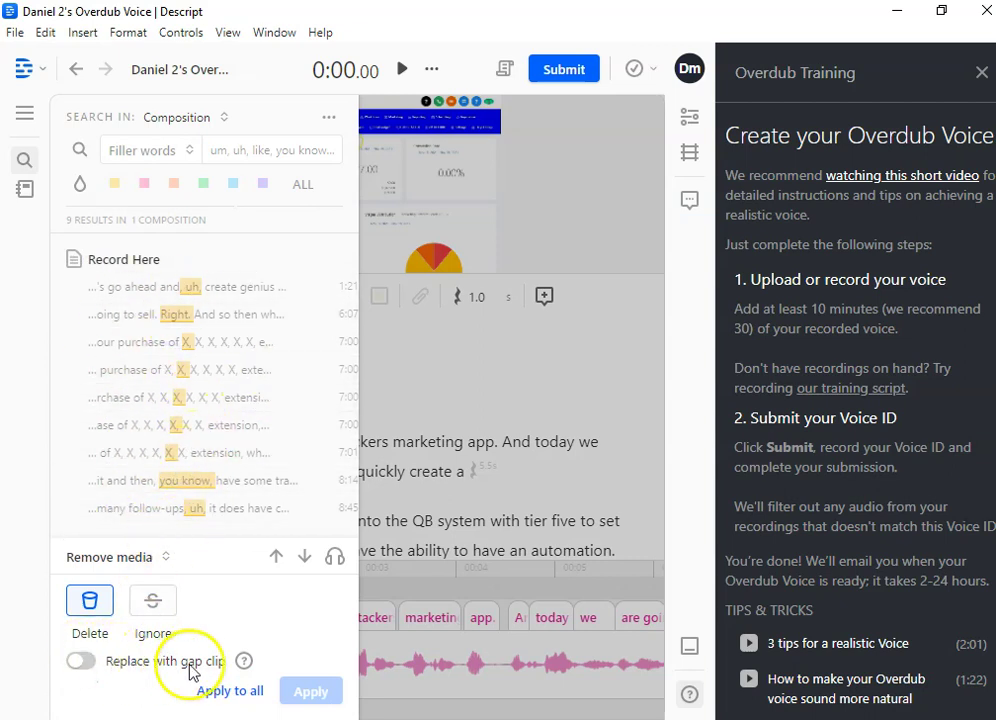
click(226, 690)
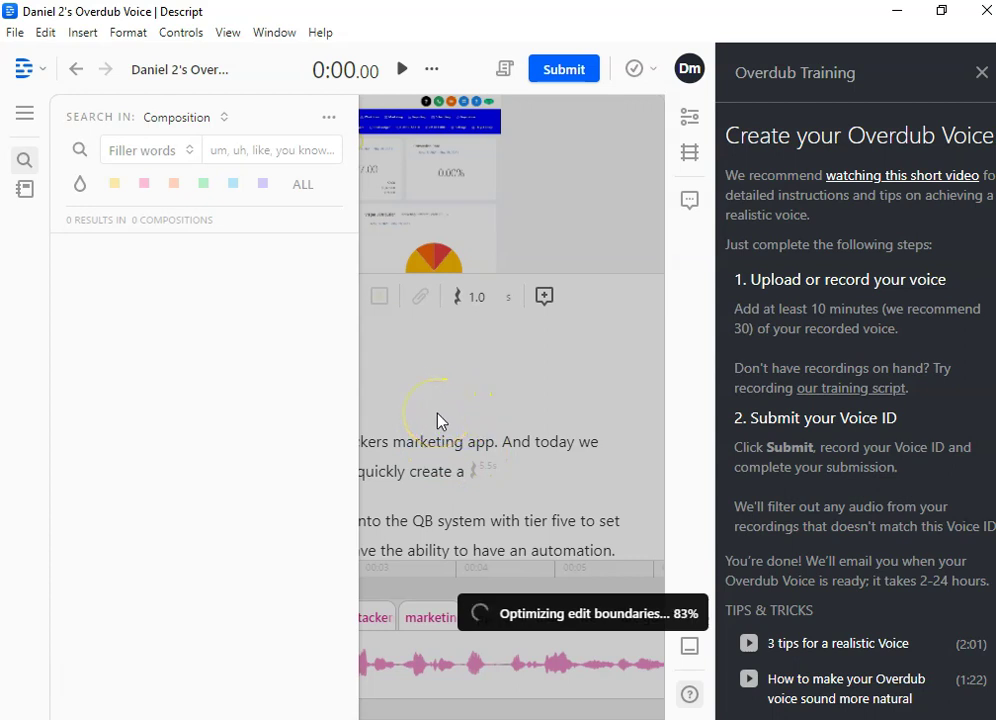
click(496, 391)
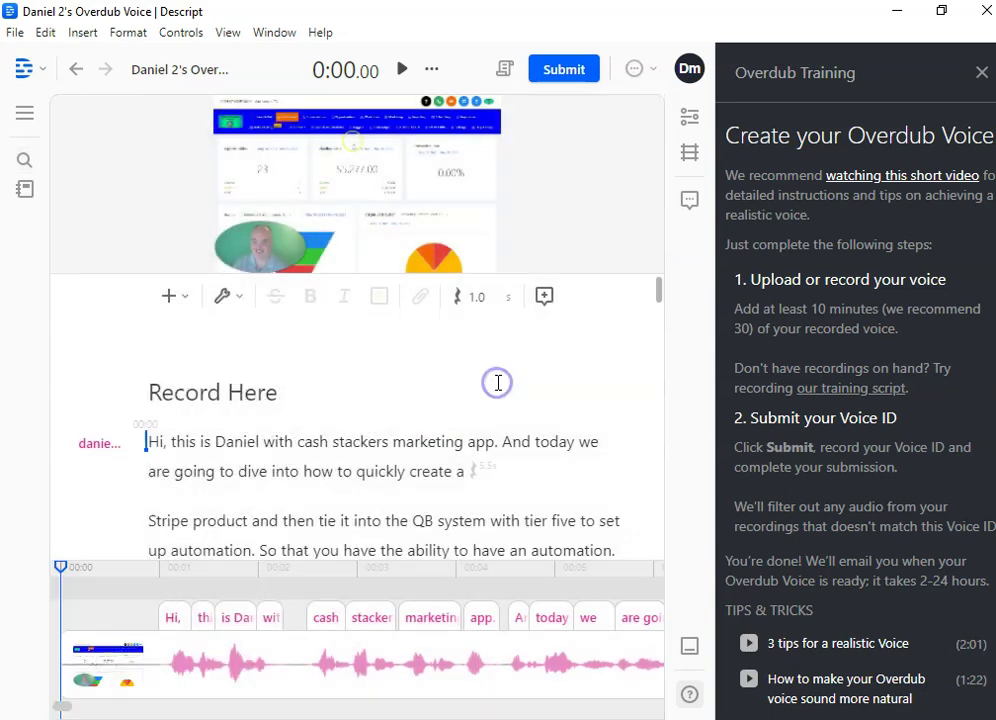
click(228, 298)
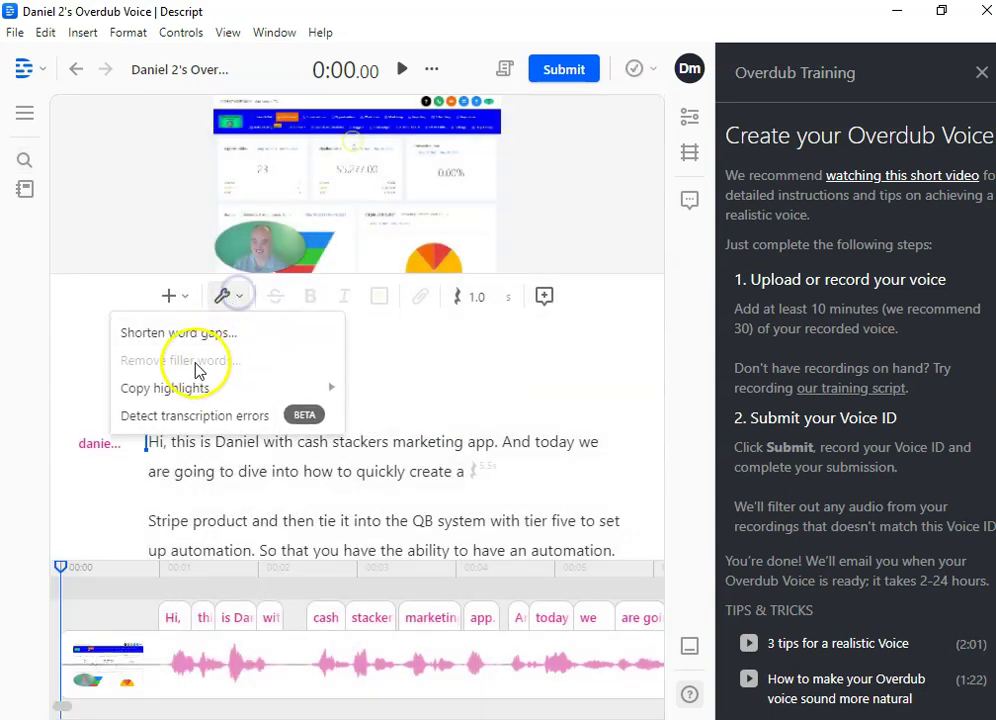
Shorten all 43 word gaps longer than 1 second to 0.25 seconds.
click(168, 335)
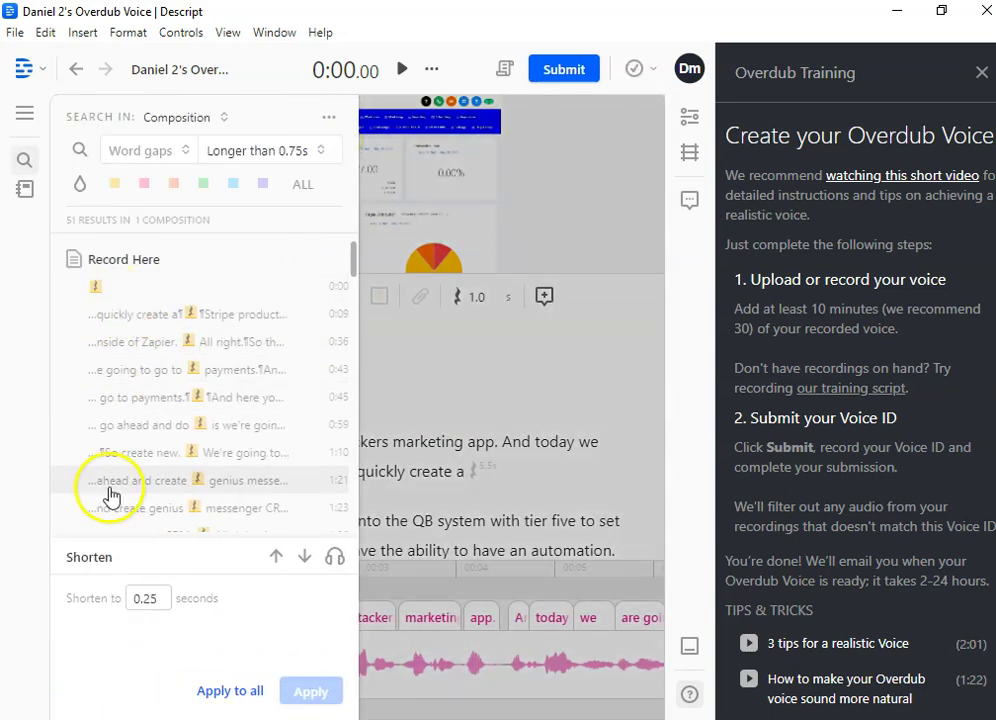
click(289, 152)
click(292, 210)
text(1)
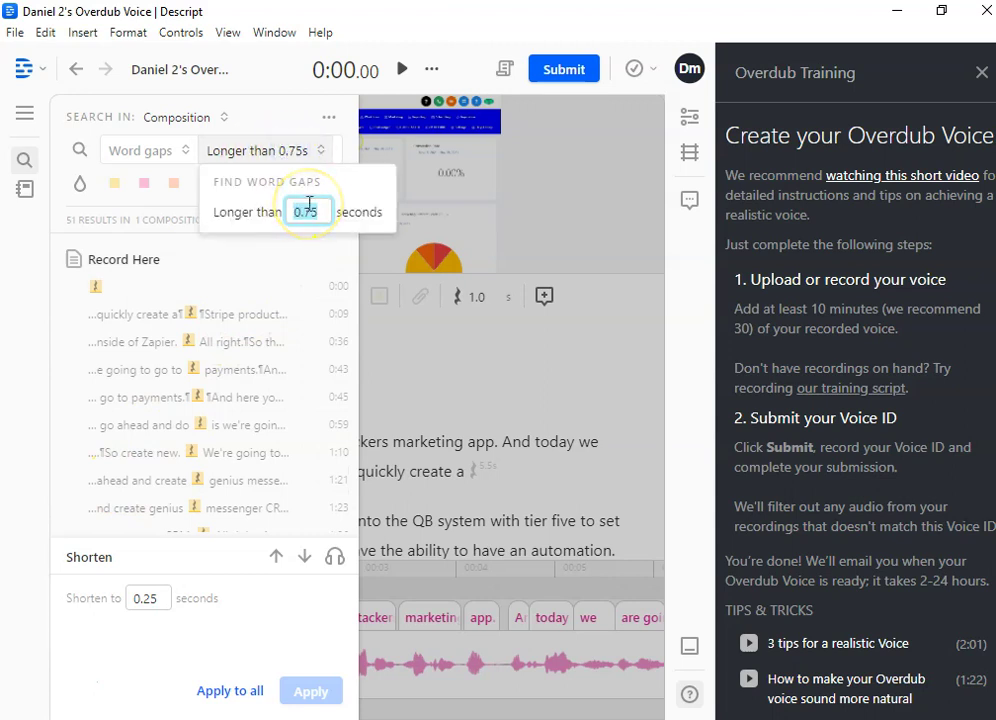
click(264, 268)
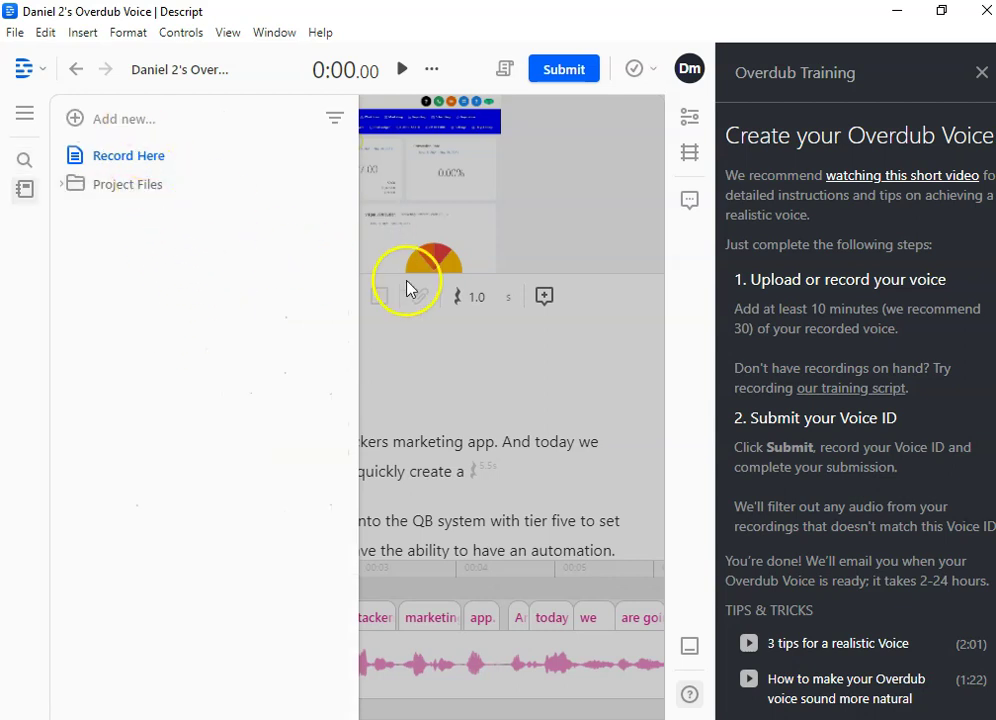
click(429, 351)
click(244, 296)
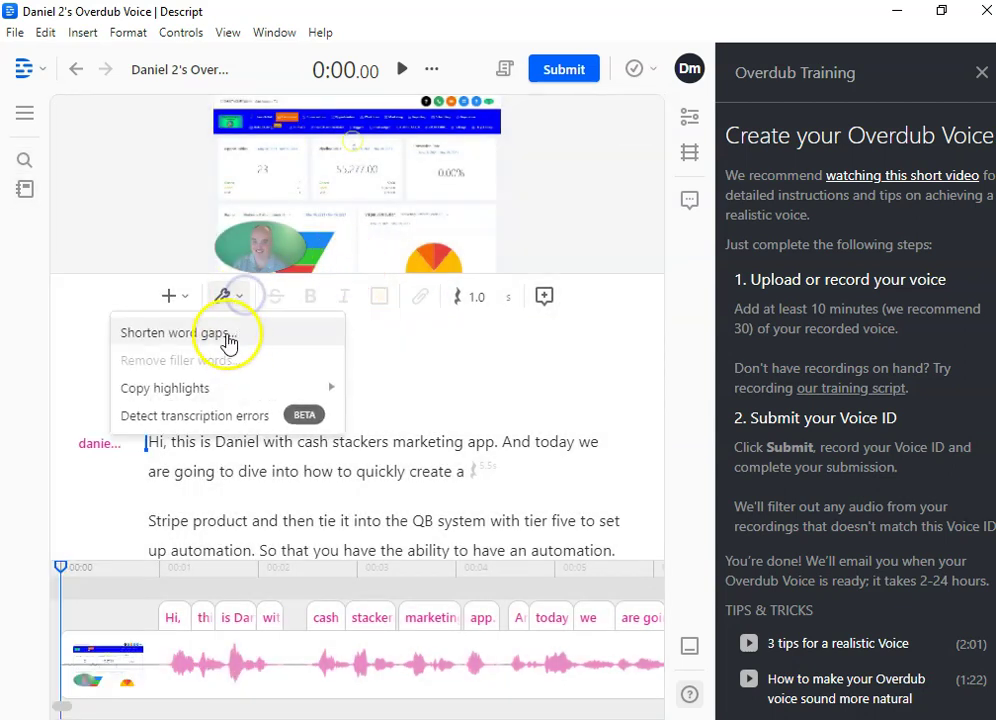
click(220, 333)
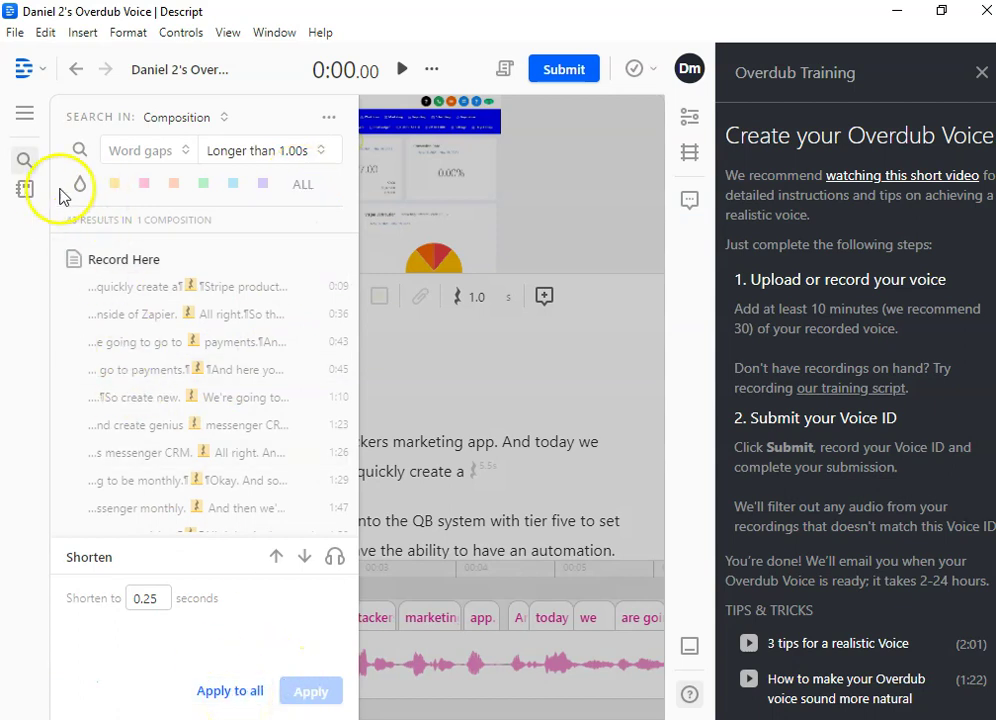
click(232, 690)
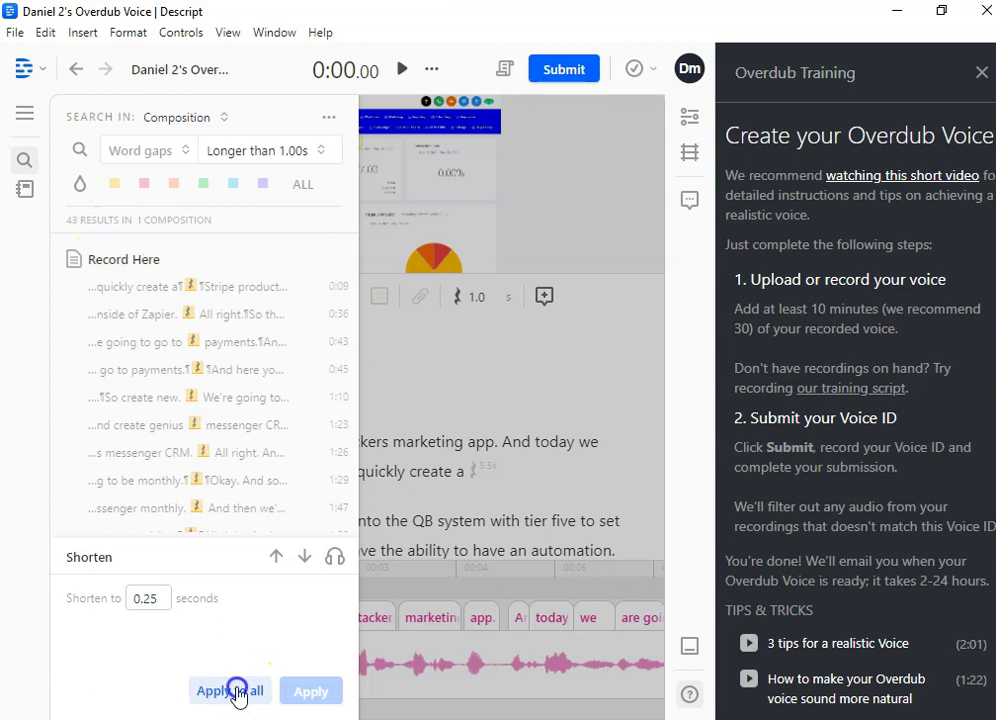
click(518, 385)
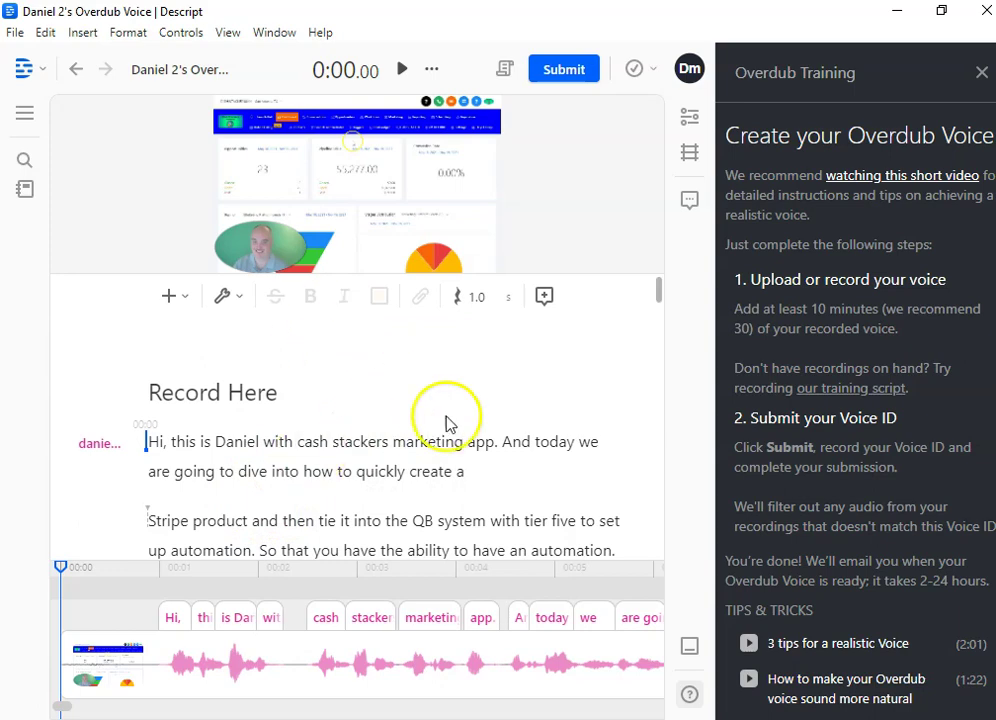
Place the playhead after the transcript's closing line at about 6:32.
scroll(605, 480, down, 5)
scroll(620, 450, down, 5)
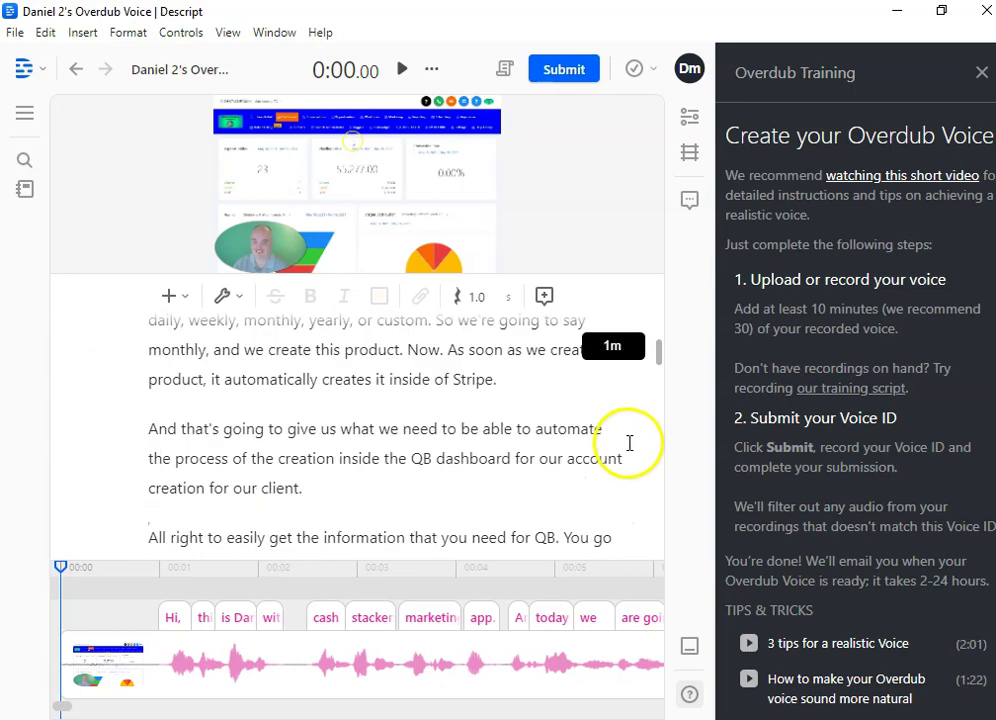
scroll(627, 447, down, 5)
scroll(622, 455, down, 5)
scroll(627, 460, down, 5)
scroll(632, 468, down, 5)
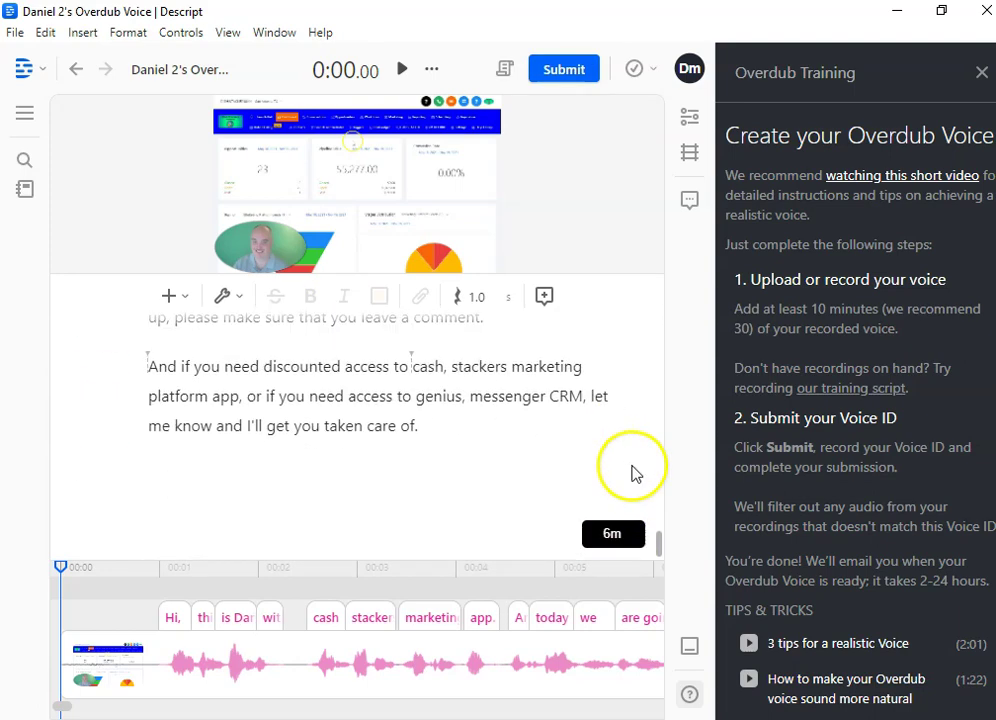
scroll(607, 484, up, 3)
scroll(608, 478, up, 5)
scroll(630, 466, down, 5)
scroll(620, 470, down, 3)
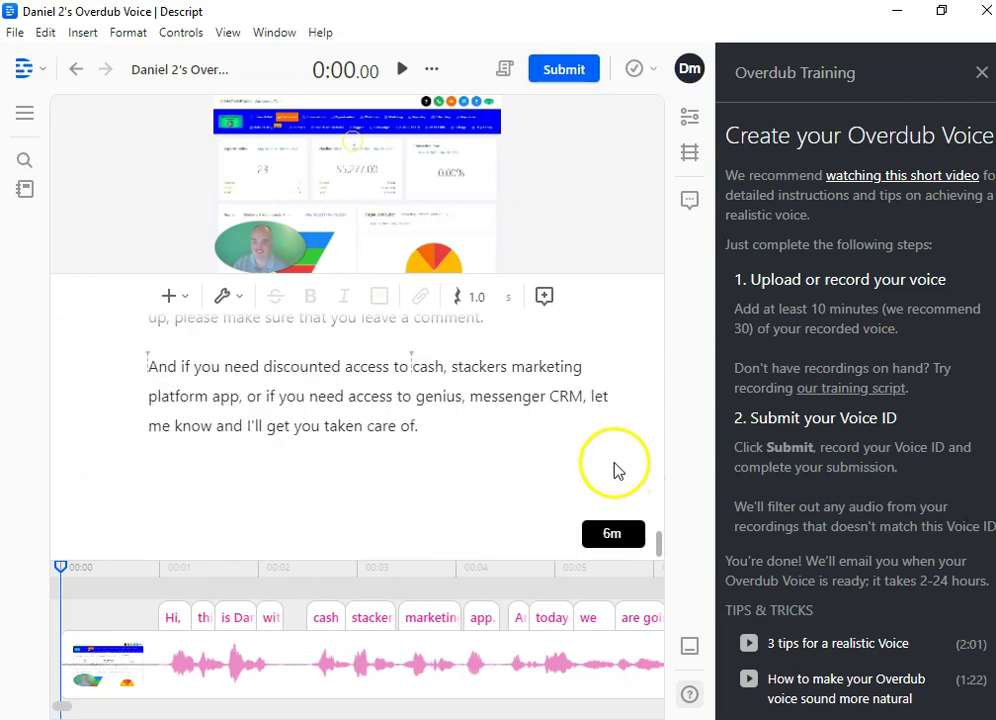
click(452, 432)
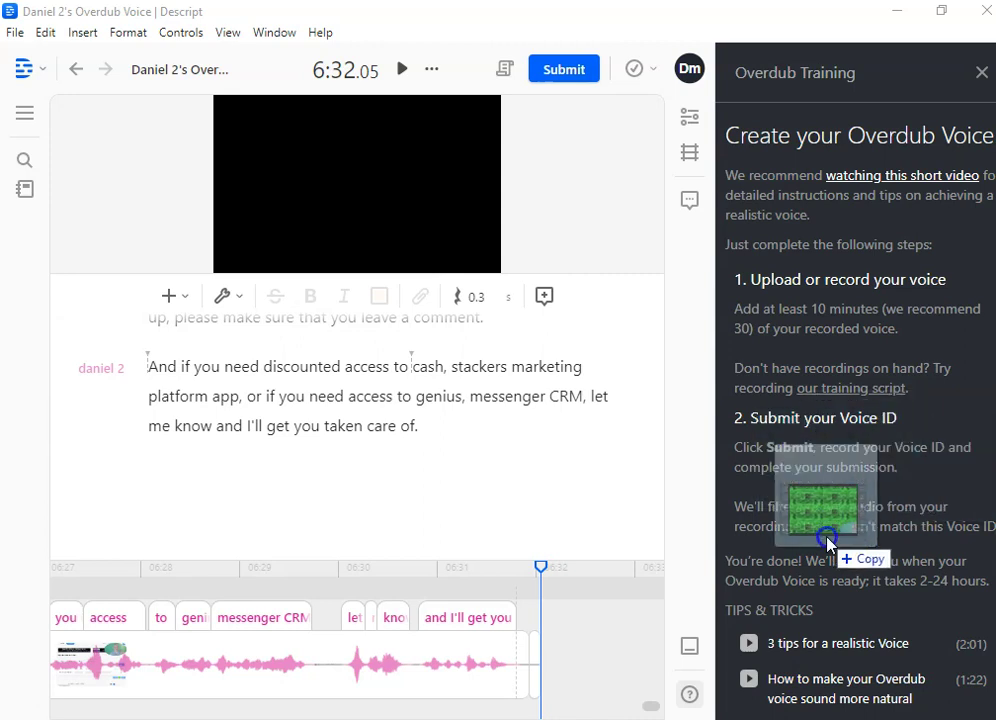
Drop a second 3-minute video after the last paragraph and transcribe it as 'daniel 2'.
mouse_move(818, 516)
mouse_down()
mouse_move(363, 467)
mouse_move(405, 446)
mouse_up()
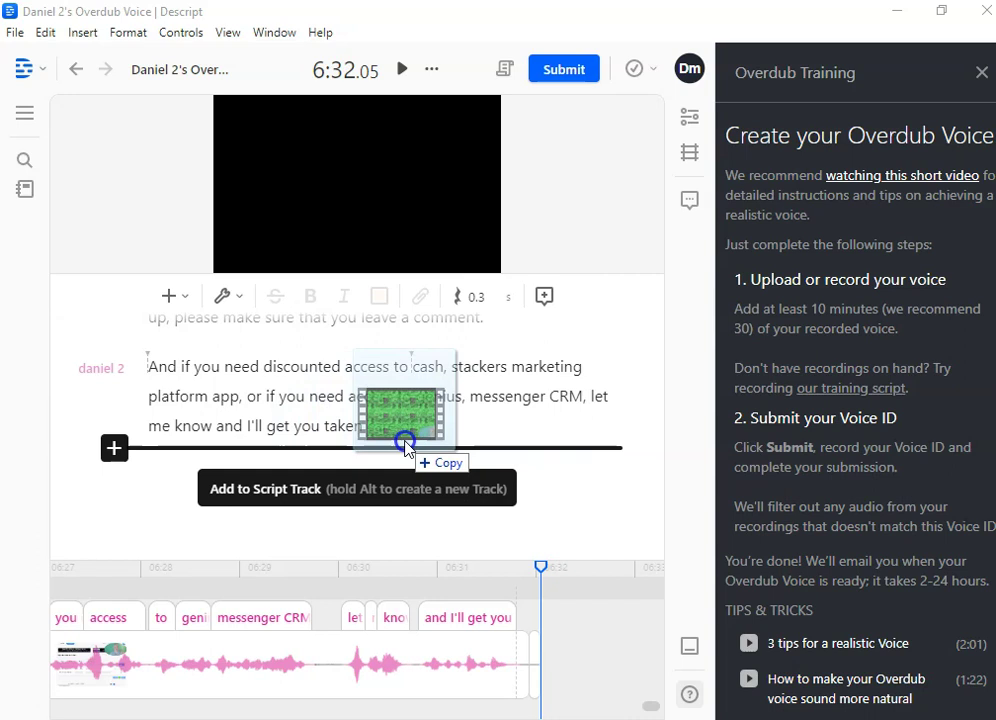
drag(405, 446, 405, 441)
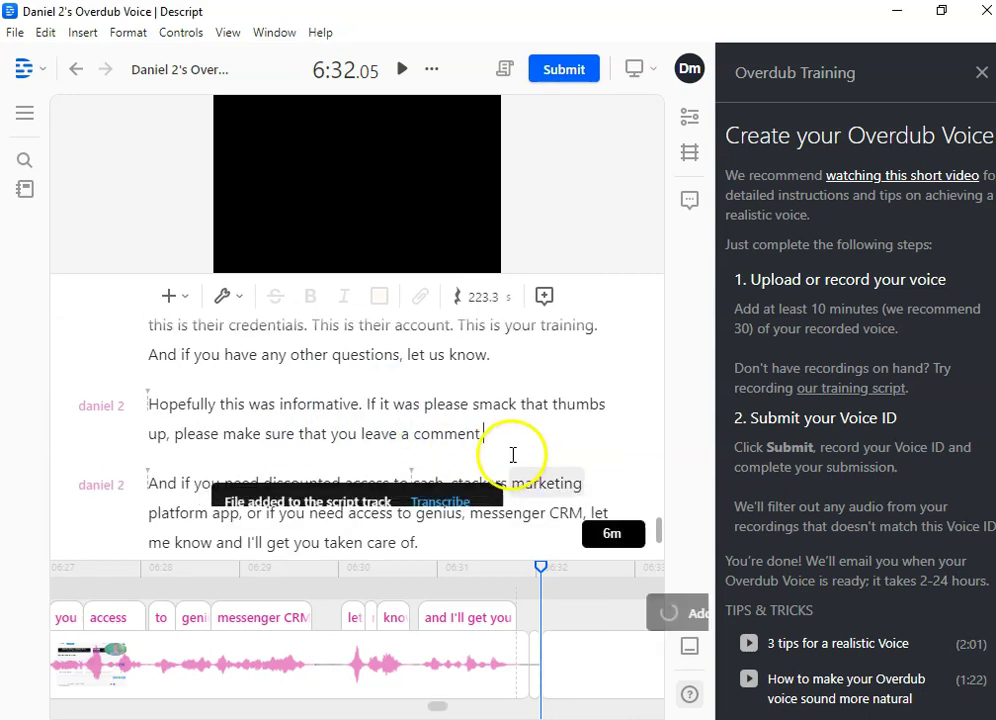
click(433, 500)
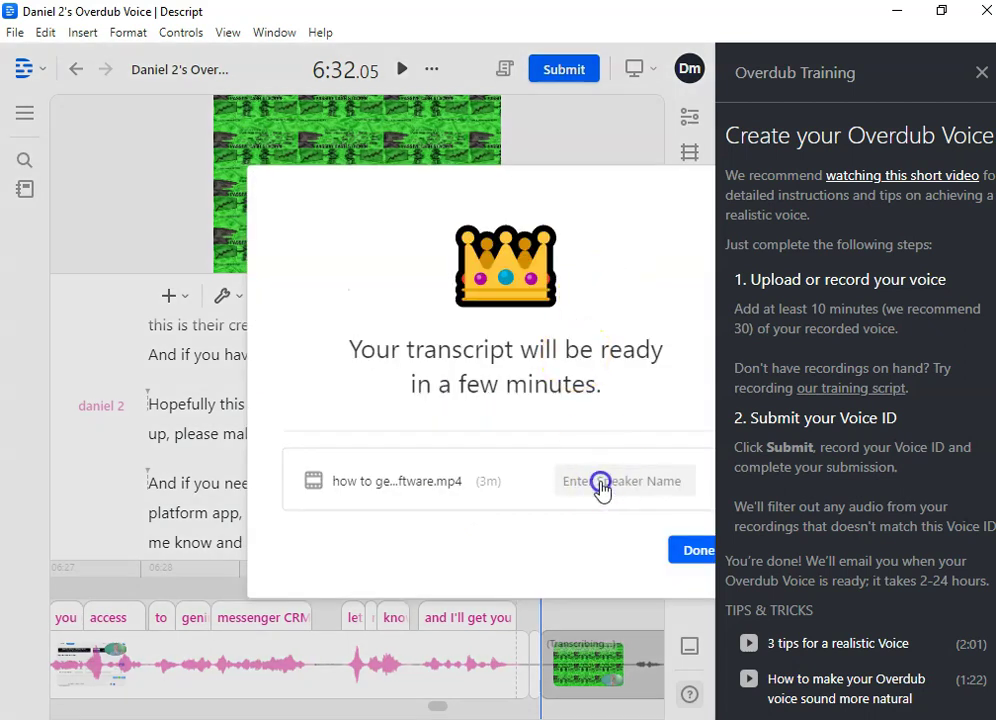
click(601, 481)
click(611, 517)
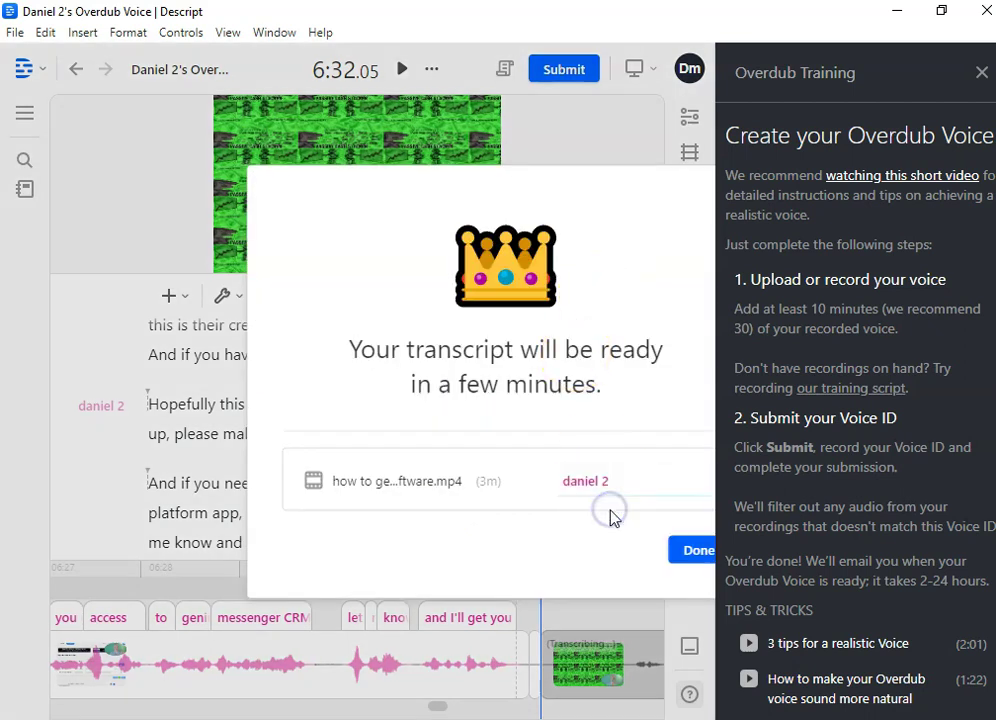
click(690, 551)
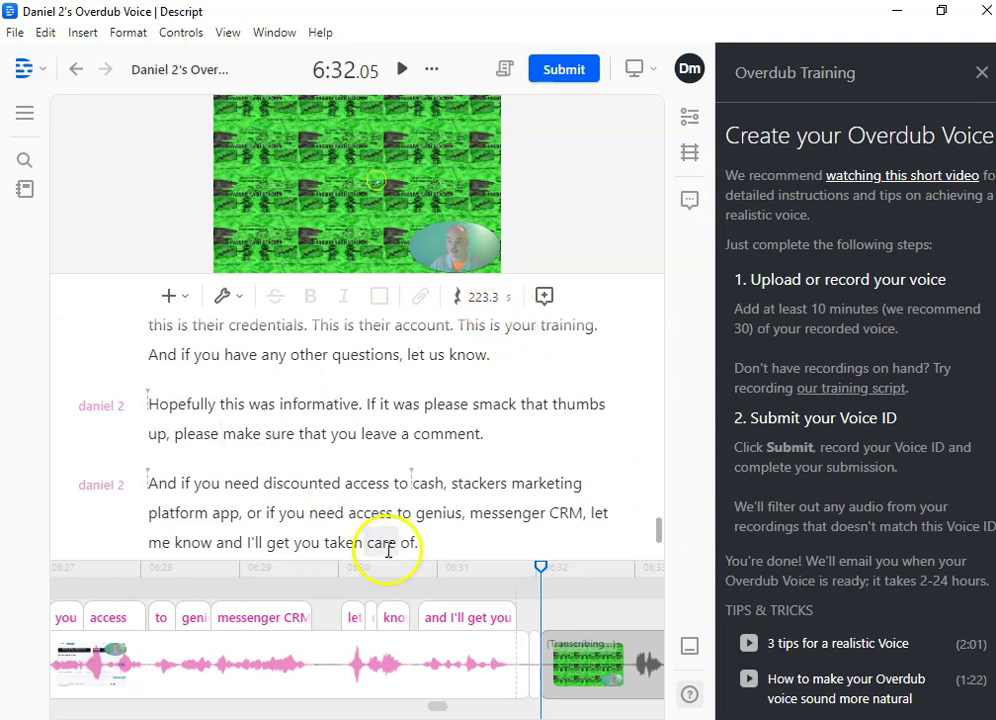